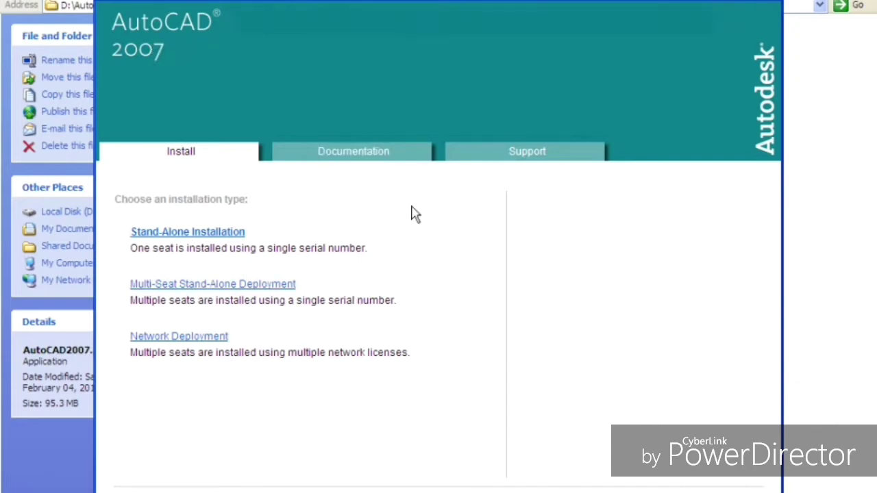
Show the Stand-Alone Installation options on the Install tab of AutoCAD 2007 Setup.
{"action": "left_click", "coordinate": [206, 234]}
{"action": "mouse_move", "coordinate": [176, 277]}
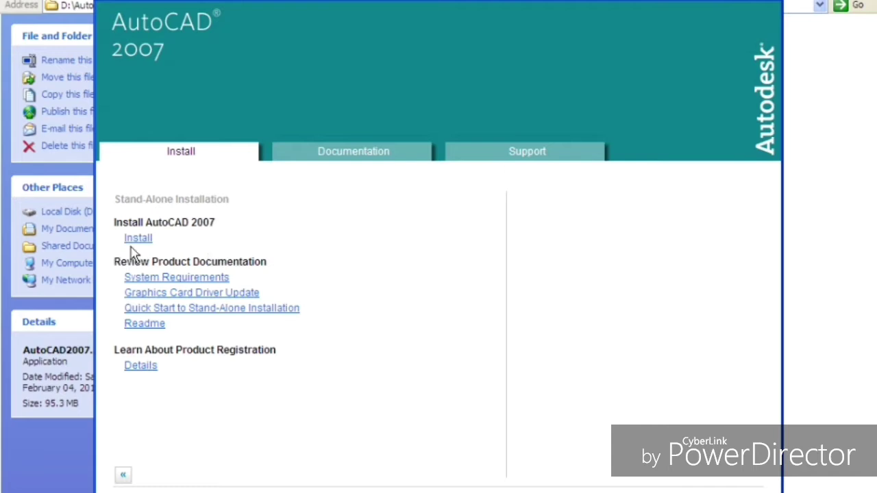
Start the AutoCAD 2007 install and approve installing the required support components.
{"action": "left_click", "coordinate": [137, 240]}
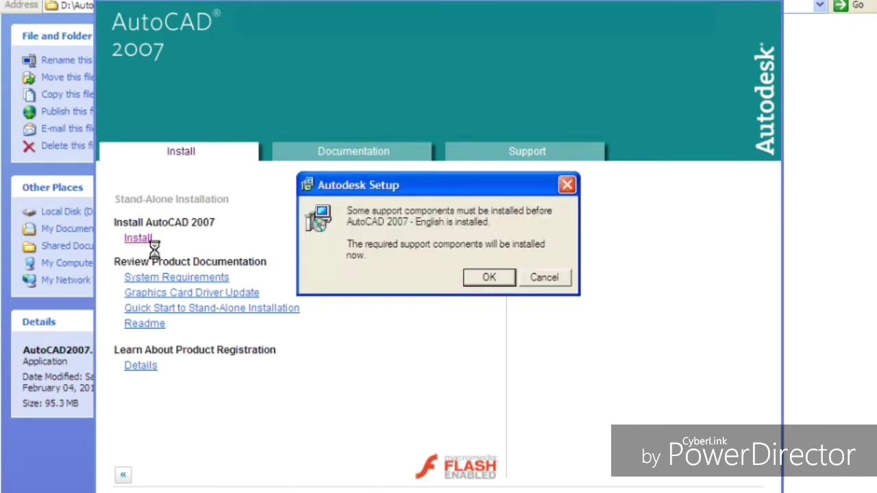
{"action": "left_click", "coordinate": [481, 282]}
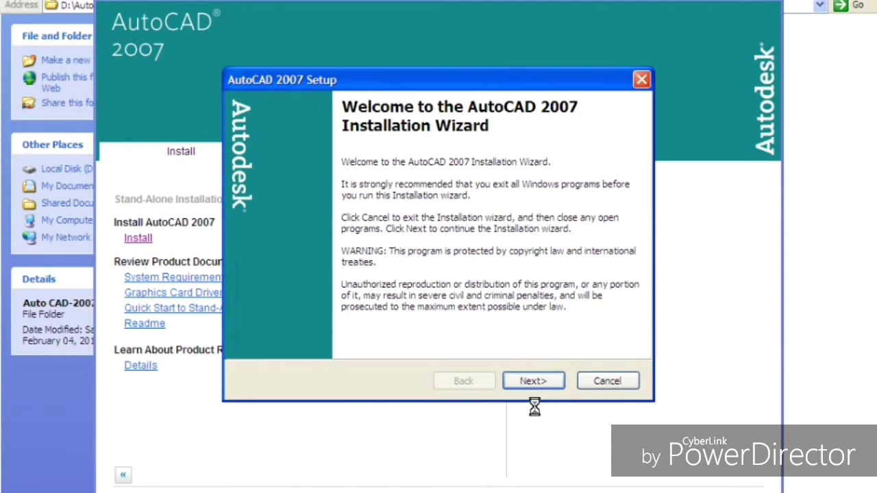
Accept the AutoCAD 2007 license agreement for United States and reach the Serial Number page.
{"action": "left_click", "coordinate": [541, 385]}
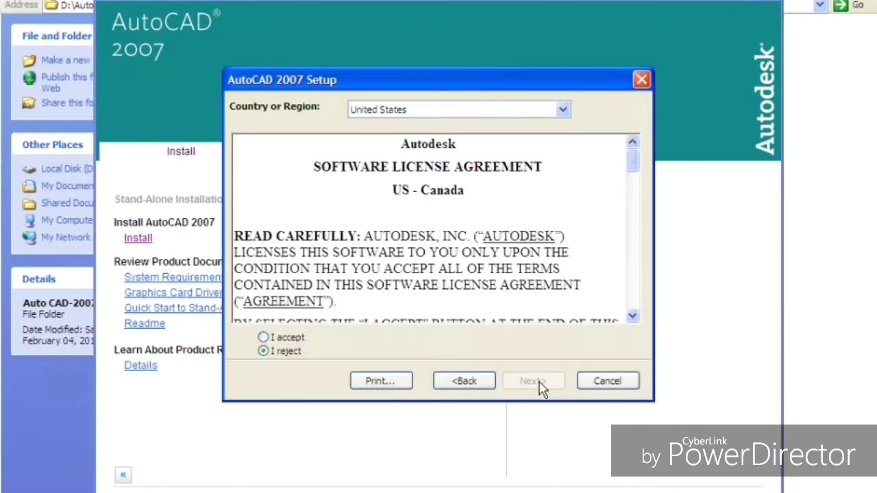
{"action": "left_click", "coordinate": [263, 337]}
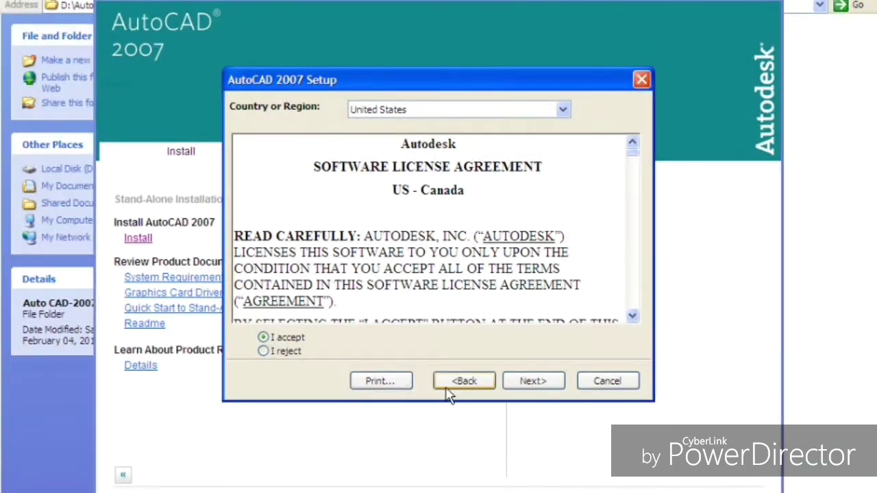
{"action": "left_click", "coordinate": [520, 387]}
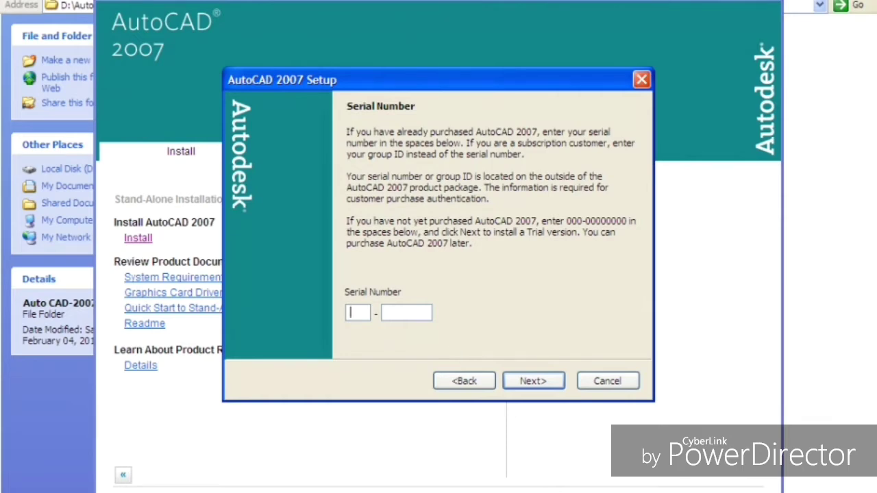
Enter the all-zero trial serial number and continue to the User Information page.
{"action": "type", "text": "000000000000"}
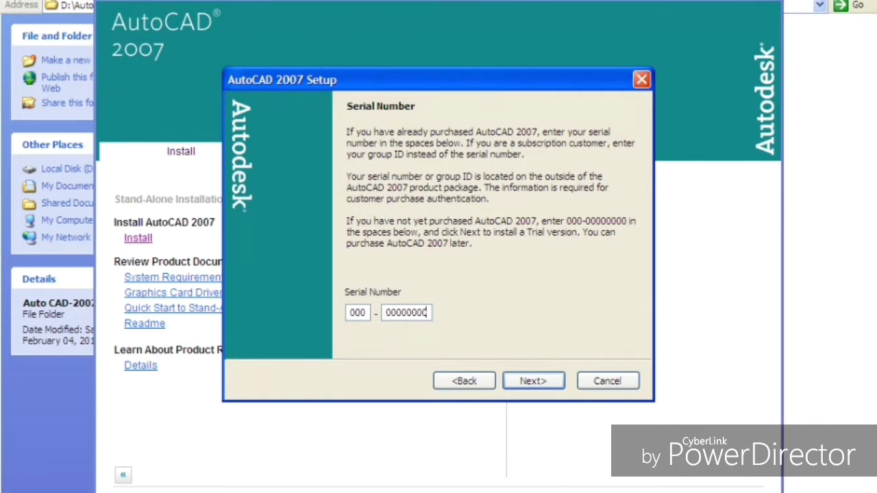
{"action": "left_click", "coordinate": [526, 381]}
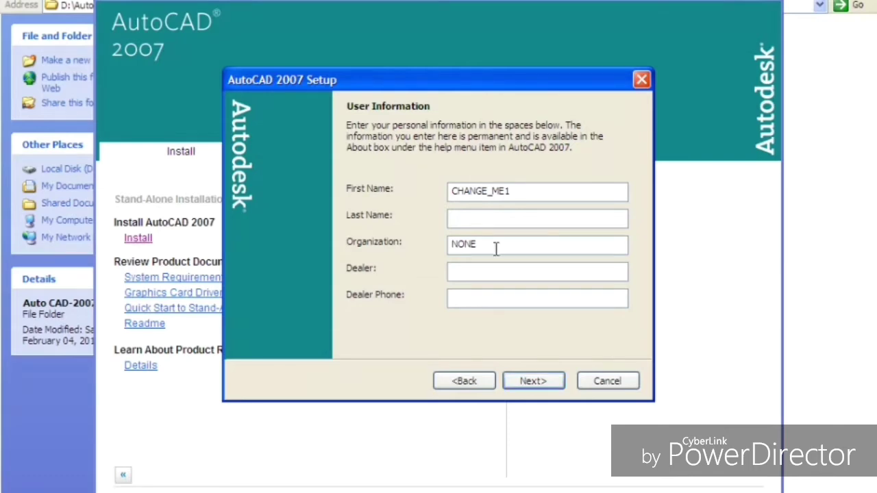
Fill in the user's last name, the dealer name and the dealer phone number, then continue.
{"action": "left_click", "coordinate": [485, 215]}
{"action": "type", "text": "F"}
{"action": "type", "text": "aru"}
{"action": "type", "text": "k"}
{"action": "left_click", "coordinate": [475, 271]}
{"action": "type", "text": "far"}
{"action": "type", "text": "uk"}
{"action": "left_click", "coordinate": [475, 305]}
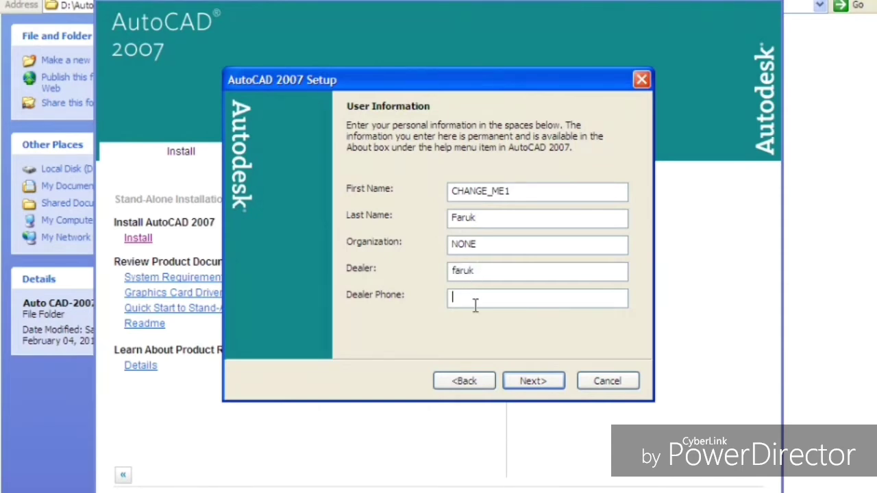
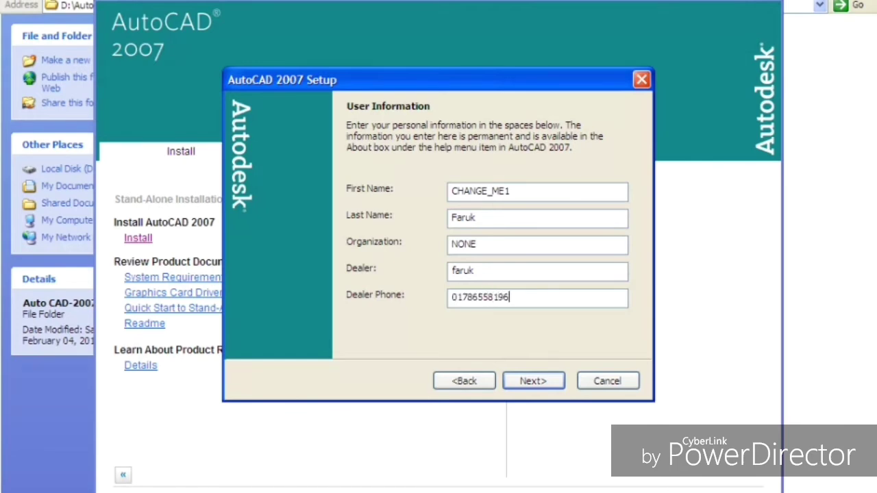
{"action": "left_click", "coordinate": [541, 379]}
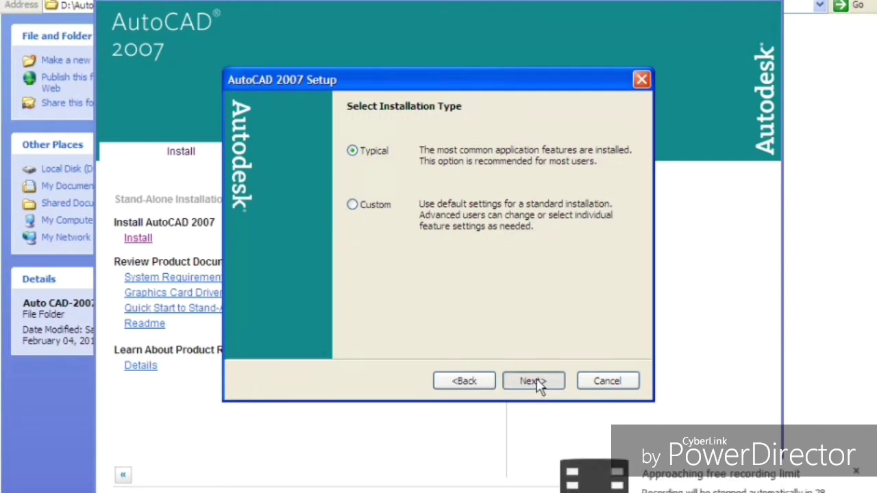
Start a Typical install without optional tools into the default C:\Program Files\AutoCAD 2007\ folder.
{"action": "left_click", "coordinate": [539, 385]}
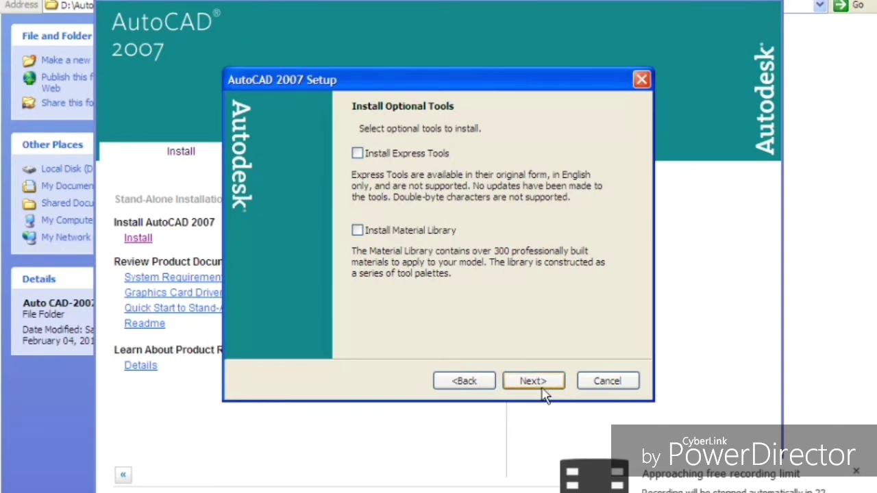
{"action": "left_click", "coordinate": [533, 385]}
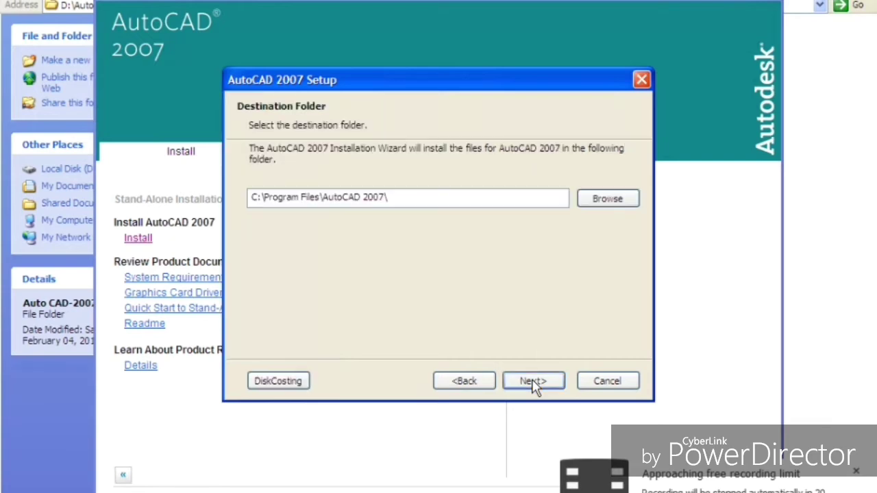
{"action": "left_click", "coordinate": [534, 385]}
{"action": "left_click", "coordinate": [533, 384]}
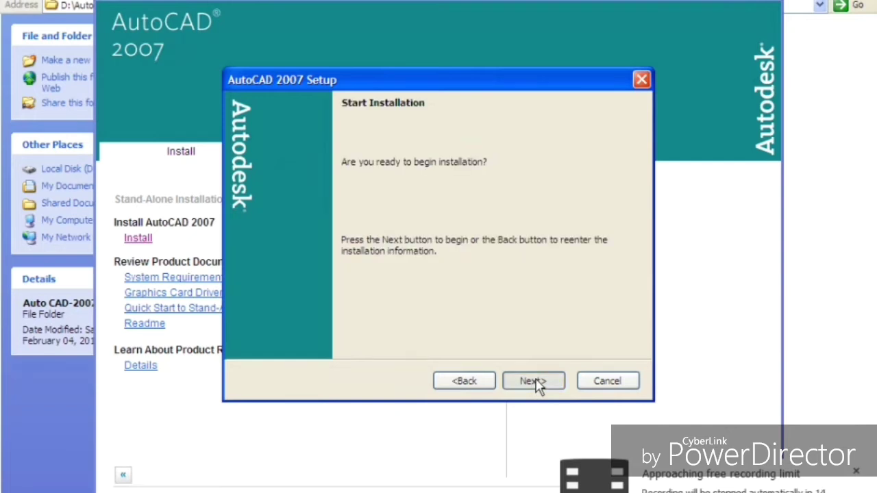
{"action": "left_click", "coordinate": [534, 383]}
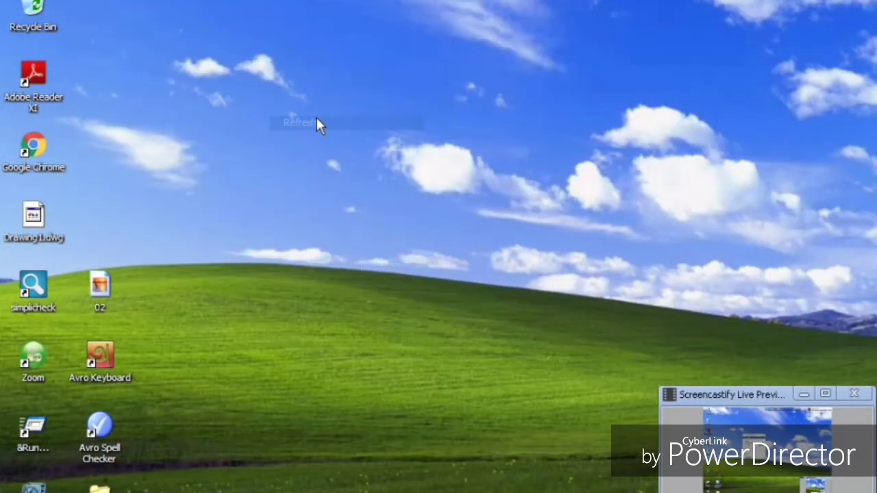
Browse from My Computer to the D:\Auto CAD-2007 folder and select the AutoCAD2007.part01 archive.
{"action": "right_click", "coordinate": [33, 2]}
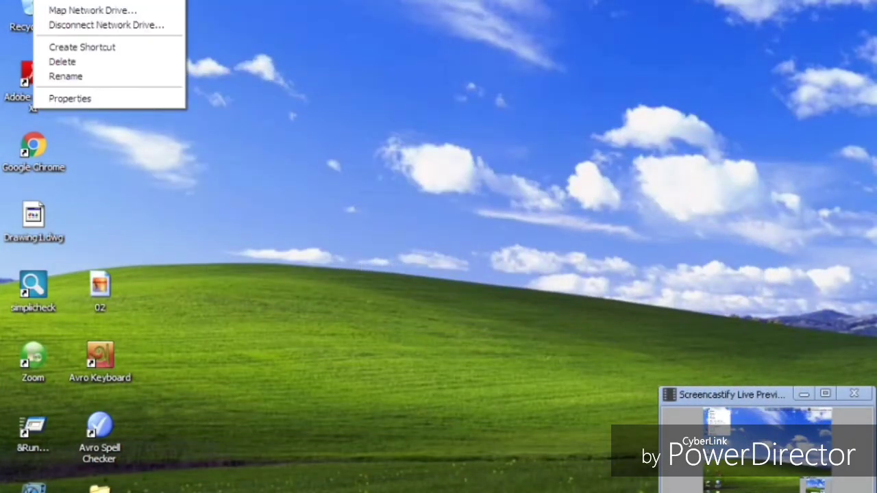
{"action": "key", "text": "Return"}
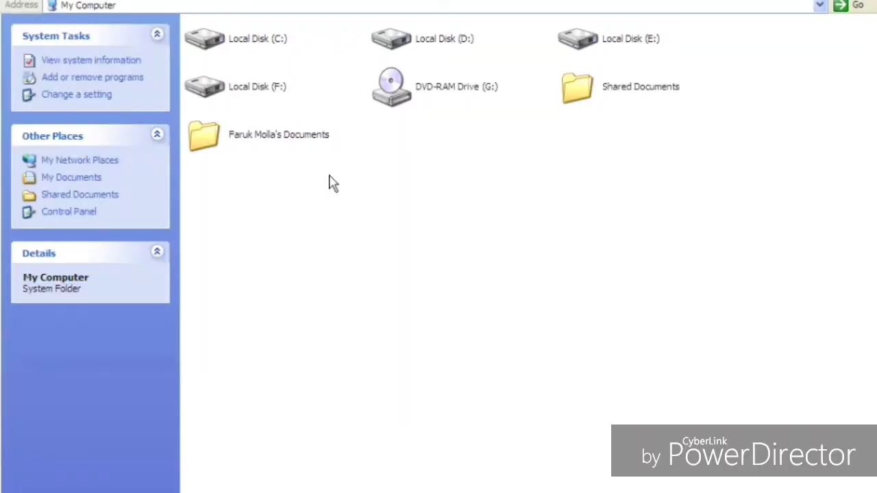
{"action": "right_click", "coordinate": [416, 44]}
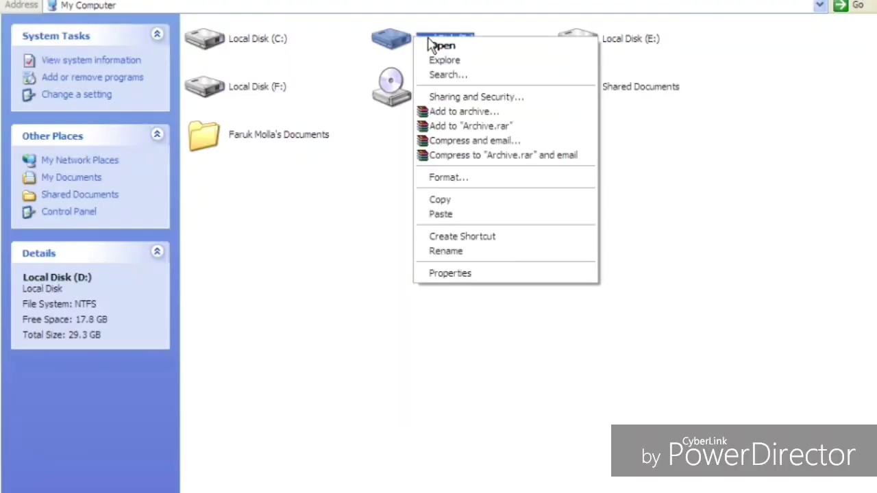
{"action": "left_click", "coordinate": [442, 45]}
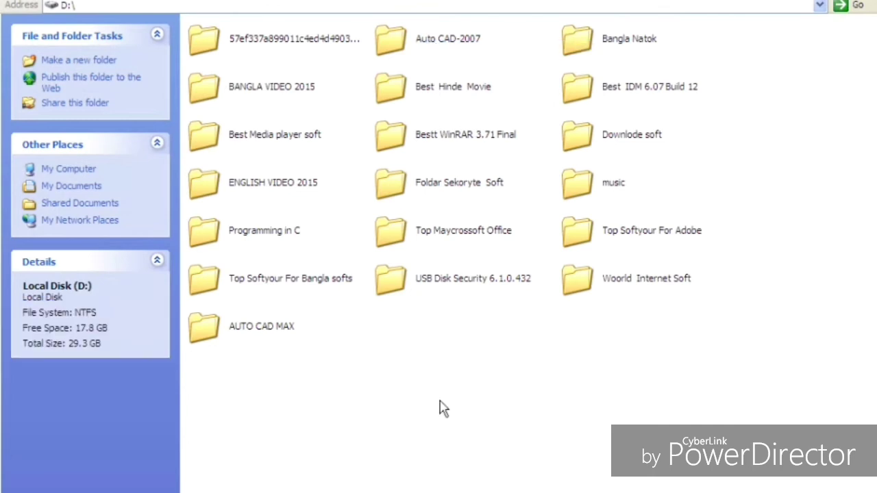
{"action": "right_click", "coordinate": [407, 49]}
{"action": "left_click", "coordinate": [423, 46]}
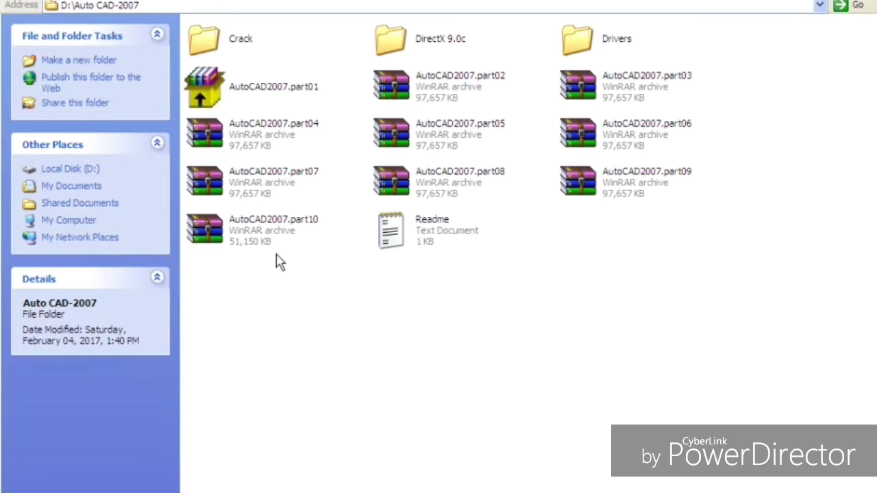
{"action": "right_click", "coordinate": [260, 90]}
Extract AutoCAD2007.part01 to C:\AutoCADTemp\, replacing all existing files.
{"action": "left_click", "coordinate": [293, 96]}
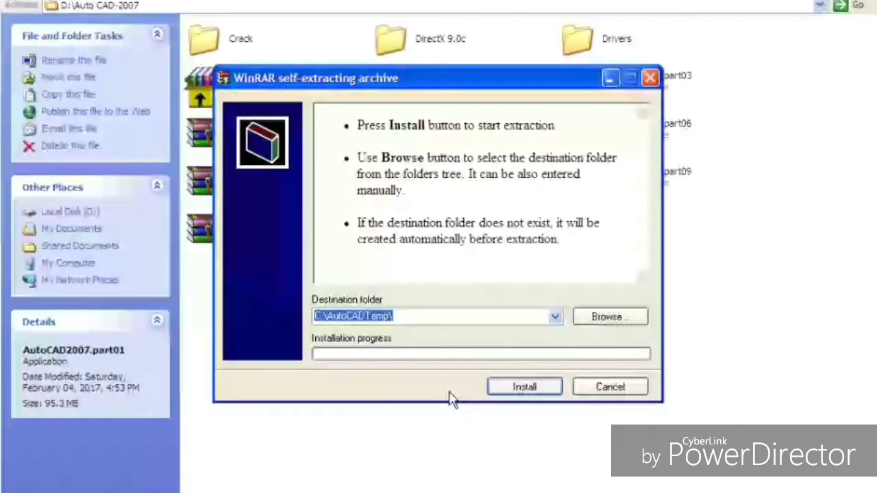
{"action": "left_click", "coordinate": [494, 387]}
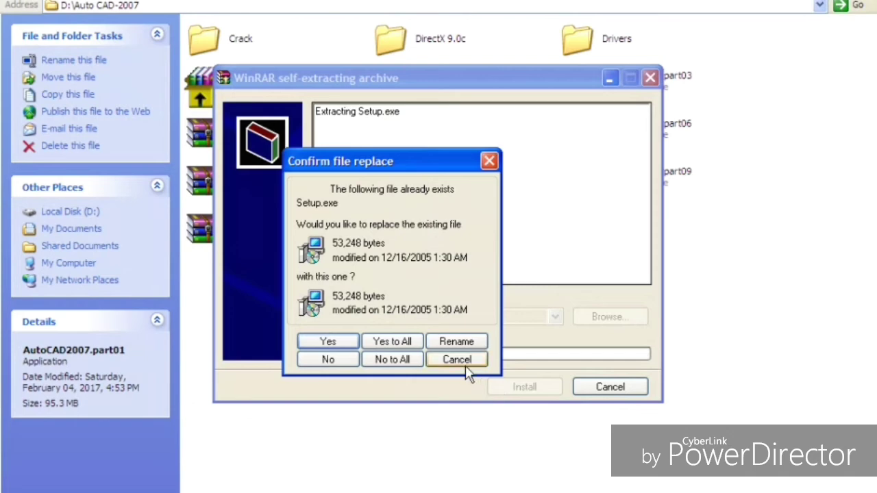
{"action": "left_click", "coordinate": [392, 346]}
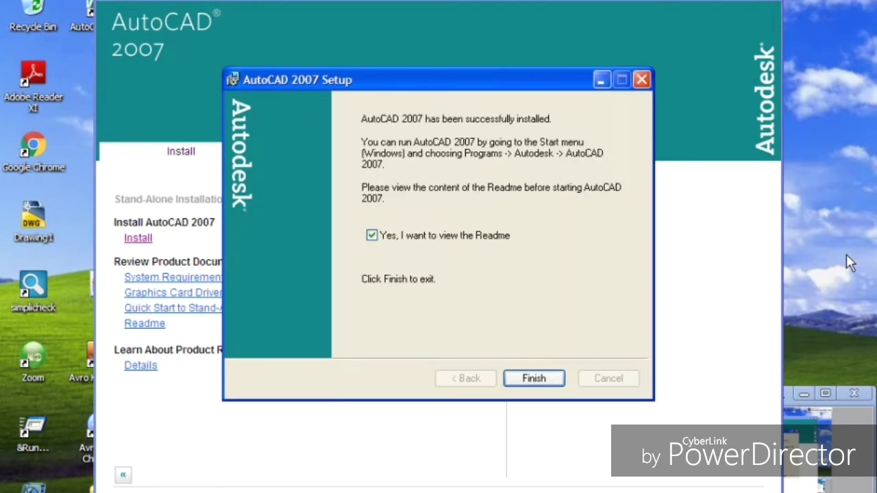
Finish the setup wizard, then close the Readme and the installer windows.
{"action": "left_click", "coordinate": [523, 377]}
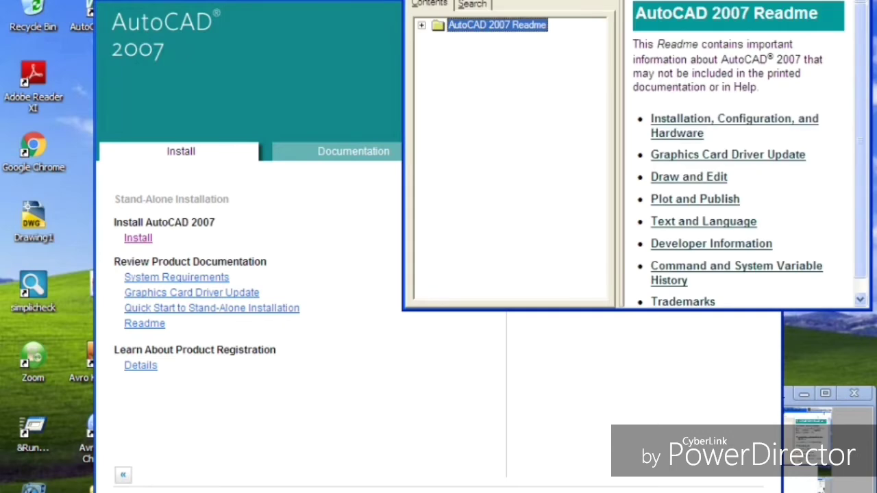
{"action": "key", "text": "alt+F4"}
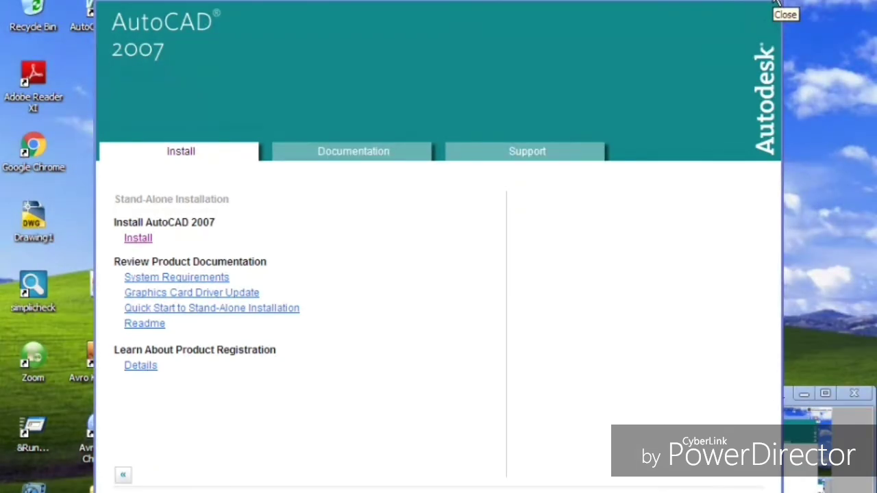
{"action": "left_click", "coordinate": [776, 4]}
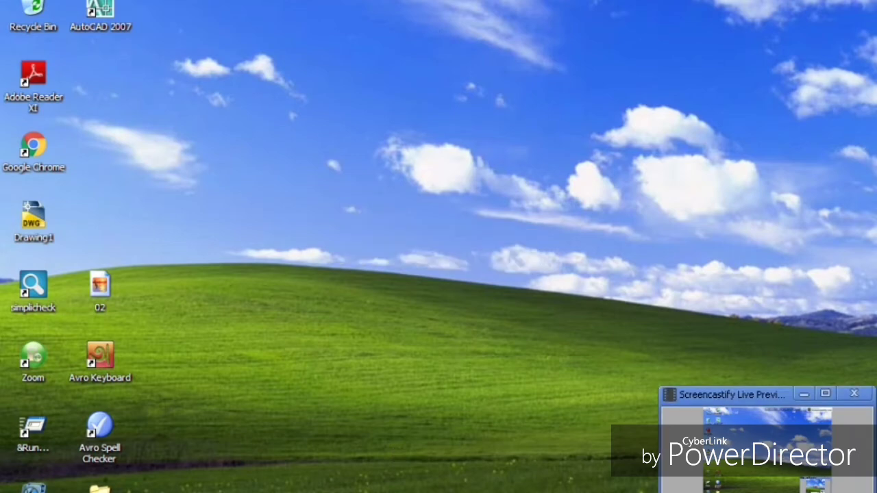
Launch AutoCAD 2007 from its desktop shortcut and cancel the Product Activation reminder.
{"action": "right_click", "coordinate": [92, 7]}
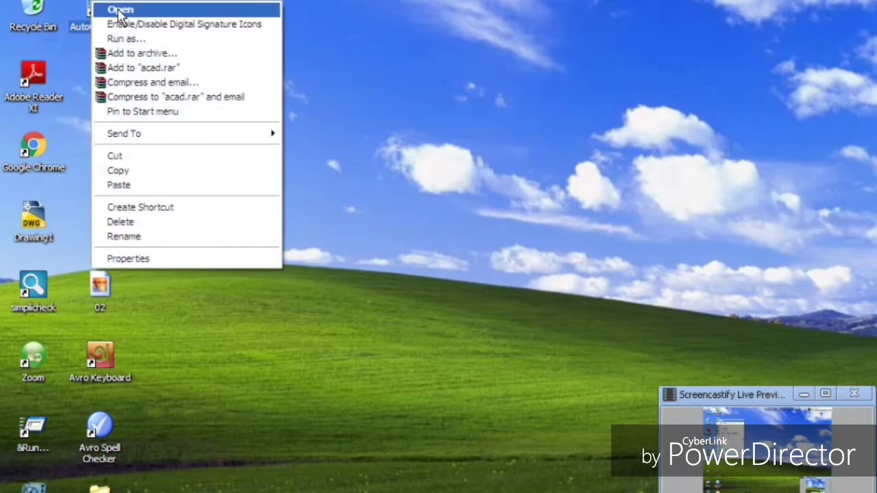
{"action": "left_click", "coordinate": [124, 9]}
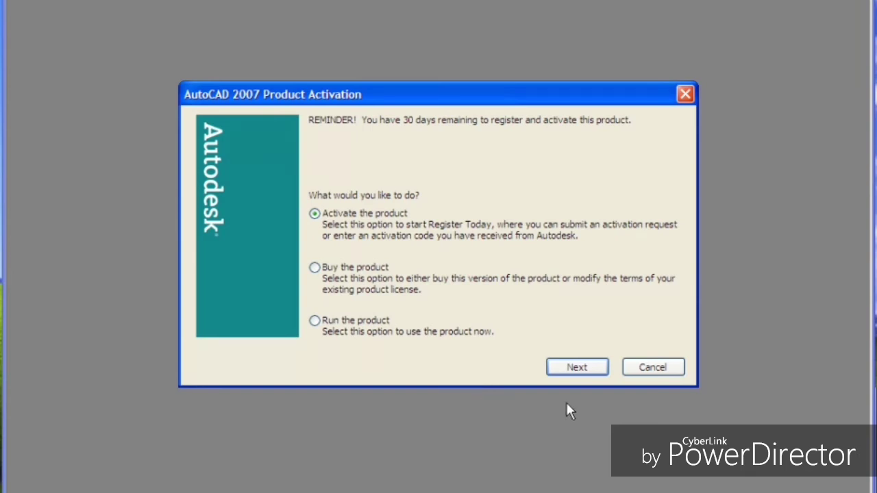
{"action": "left_click", "coordinate": [654, 368]}
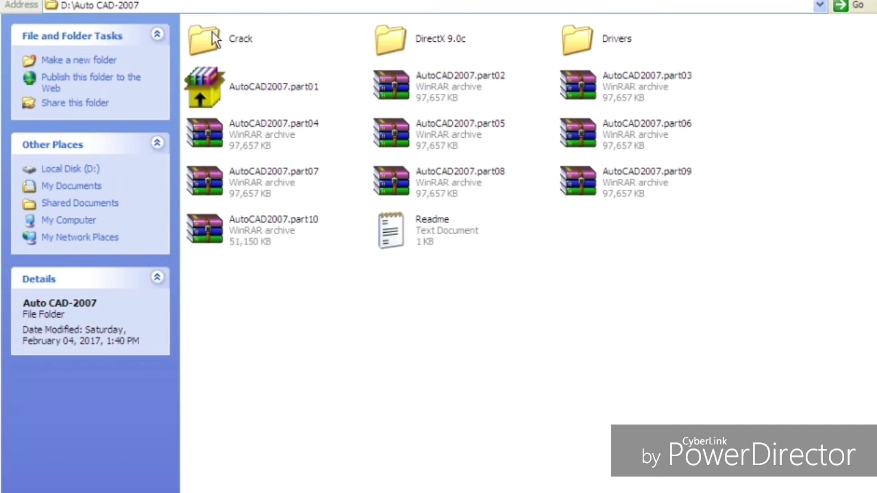
Copy adlmdll.dll, CRACK_NOTES and lacadp.dll from the Crack folder.
{"action": "double_click", "coordinate": [212, 39]}
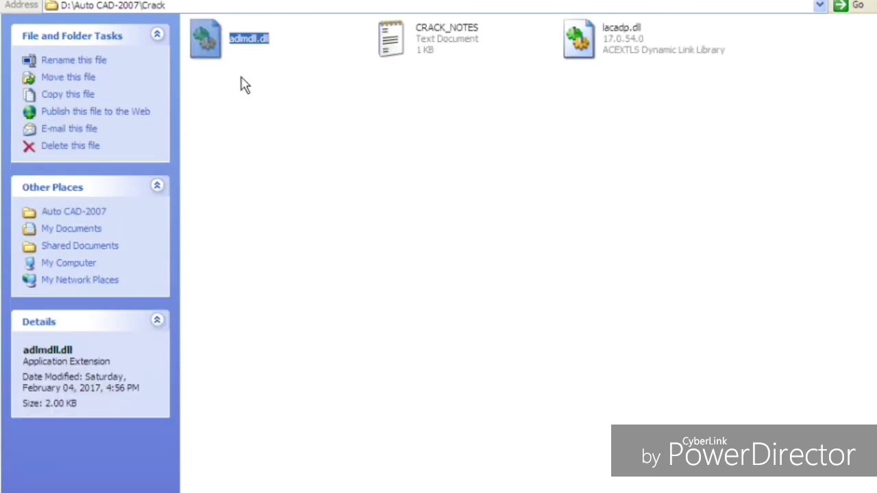
{"action": "left_click", "coordinate": [449, 47]}
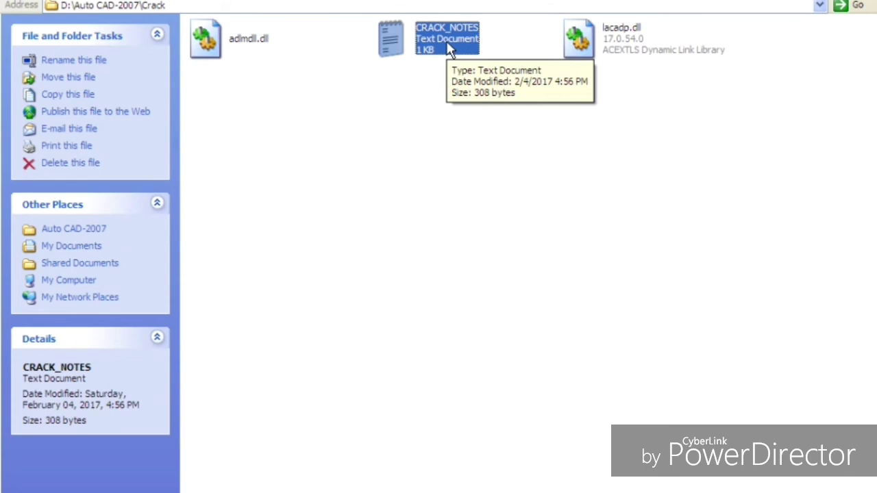
{"action": "key", "text": "ctrl+a"}
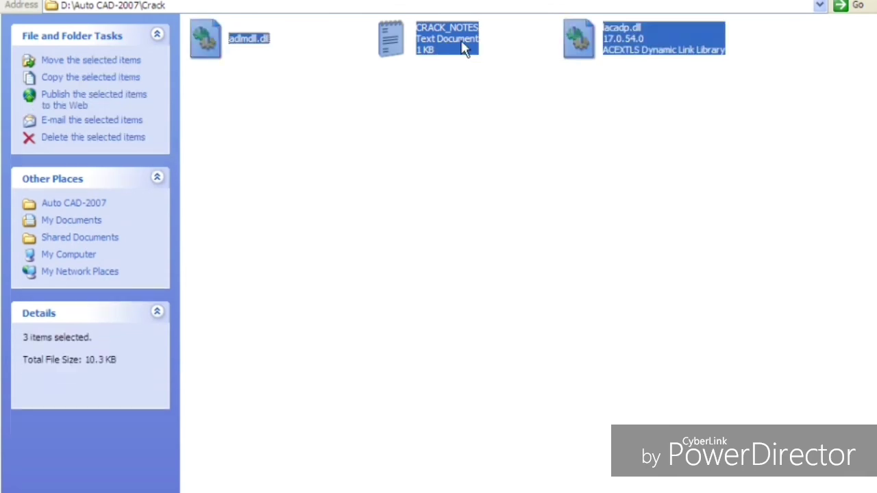
{"action": "right_click", "coordinate": [464, 46]}
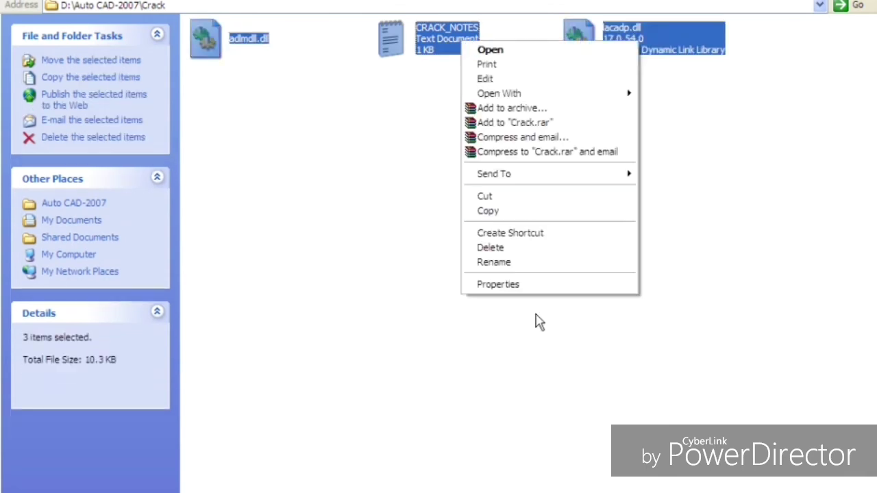
{"action": "left_click", "coordinate": [490, 212]}
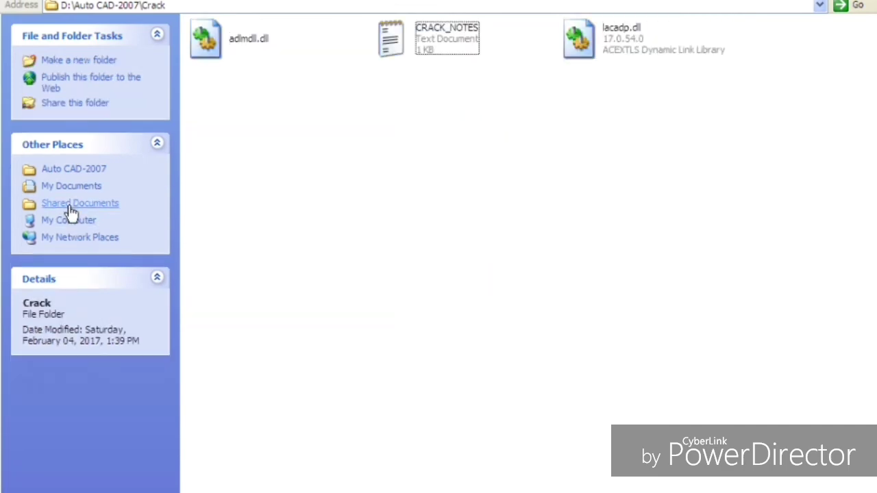
Paste the three files into C:\Program Files\AutoCAD 2007, replacing all existing copies.
{"action": "left_click", "coordinate": [71, 222]}
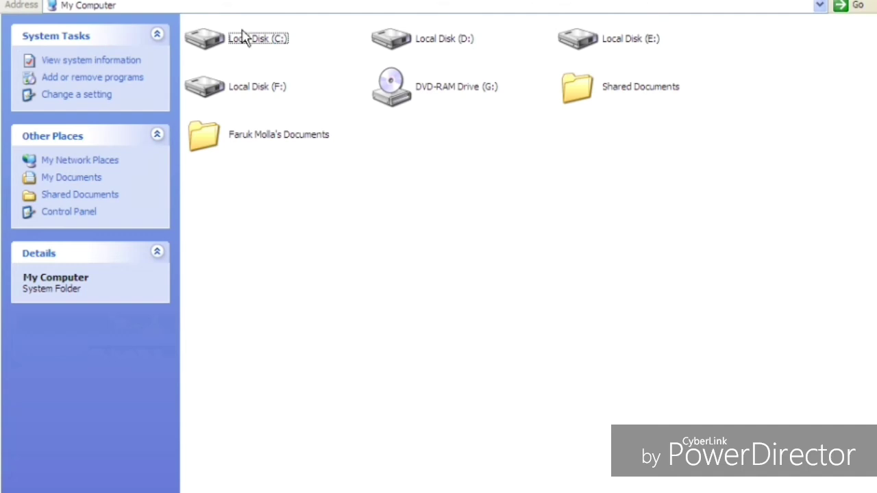
{"action": "left_click", "coordinate": [219, 40]}
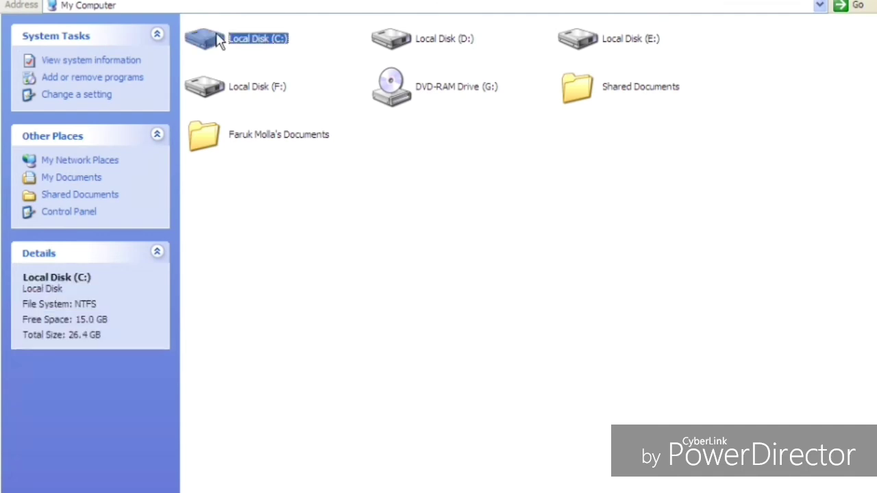
{"action": "double_click", "coordinate": [220, 36]}
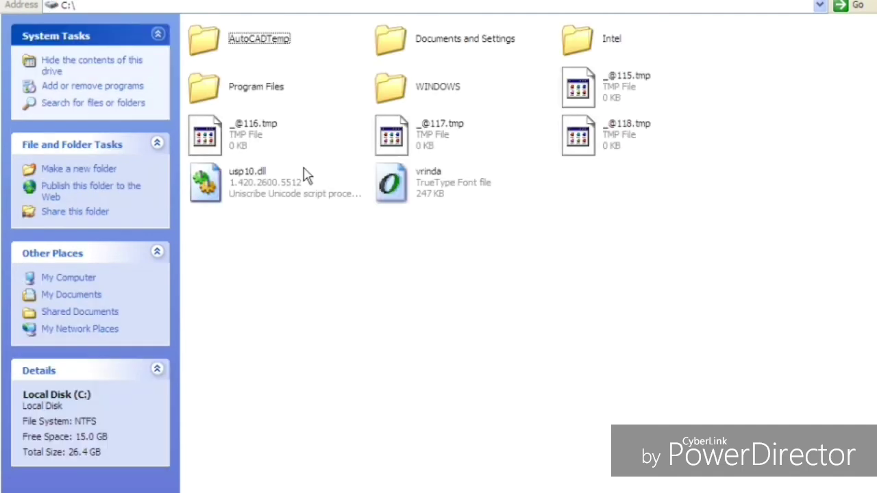
{"action": "double_click", "coordinate": [233, 93]}
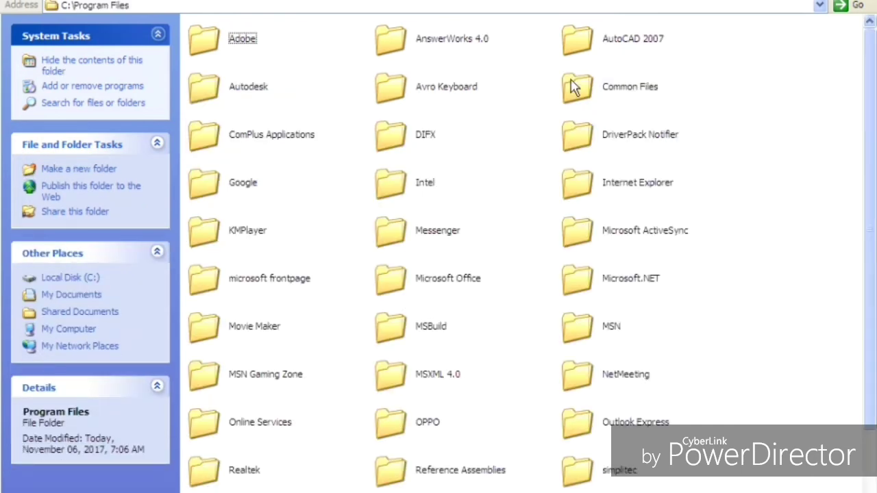
{"action": "double_click", "coordinate": [593, 47]}
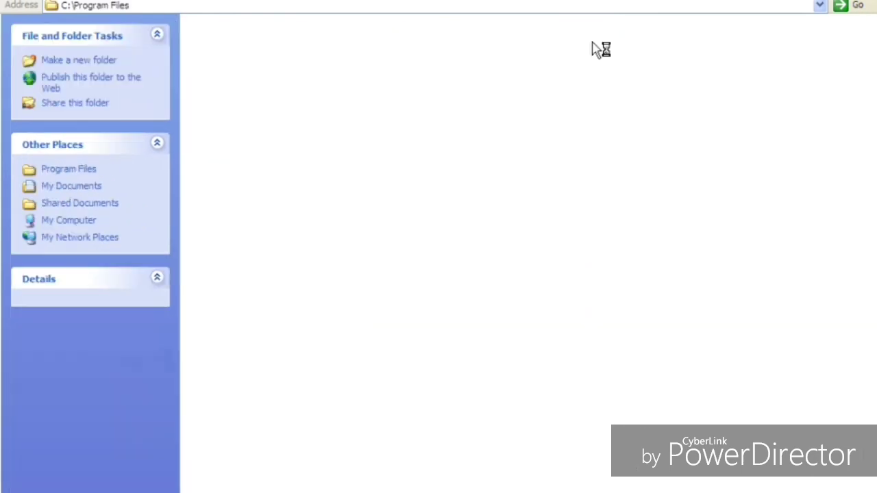
{"action": "right_click", "coordinate": [504, 85]}
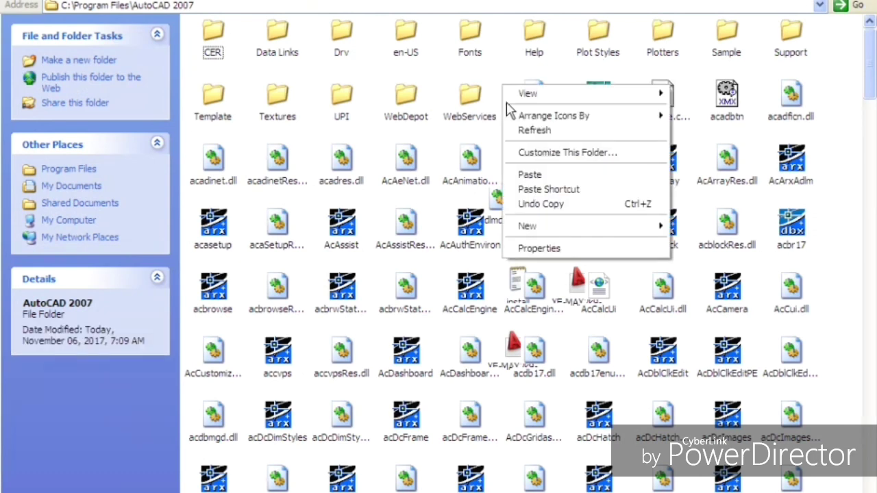
{"action": "left_click", "coordinate": [547, 177]}
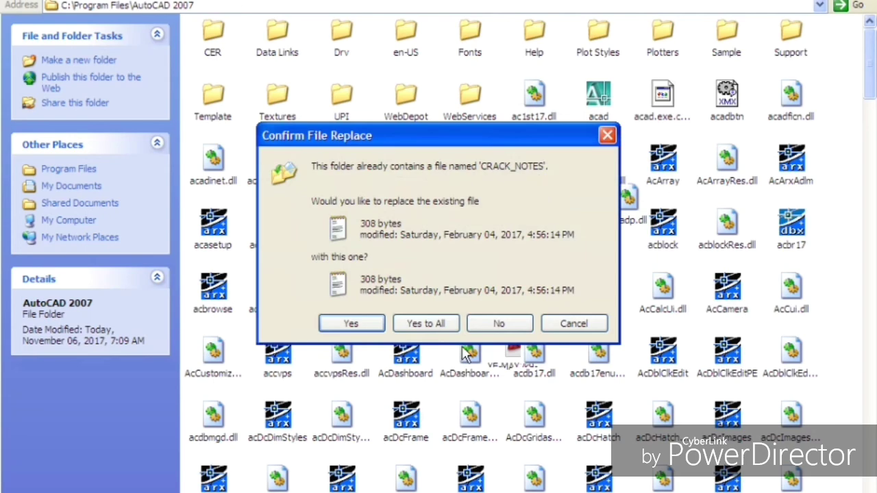
{"action": "left_click", "coordinate": [427, 326]}
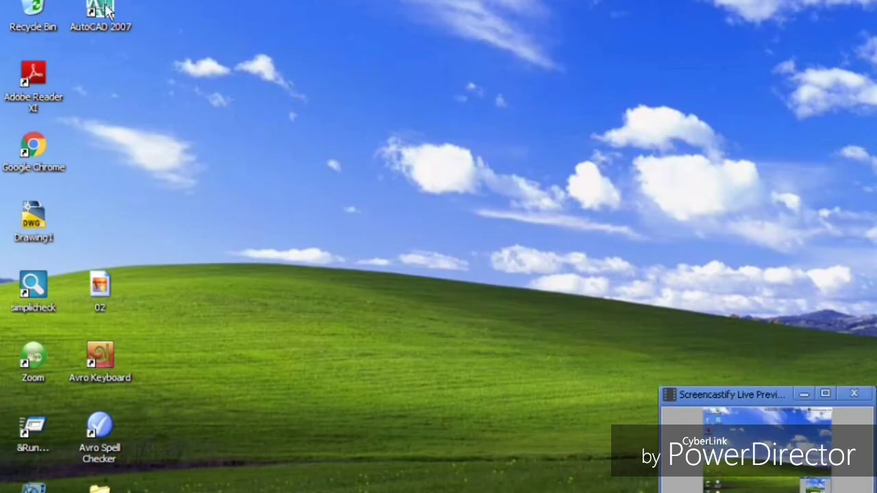
Launch AutoCAD 2007 into the AutoCAD Classic workspace with the workspace prompt turned off.
{"action": "right_click", "coordinate": [106, 10]}
{"action": "left_click", "coordinate": [124, 15]}
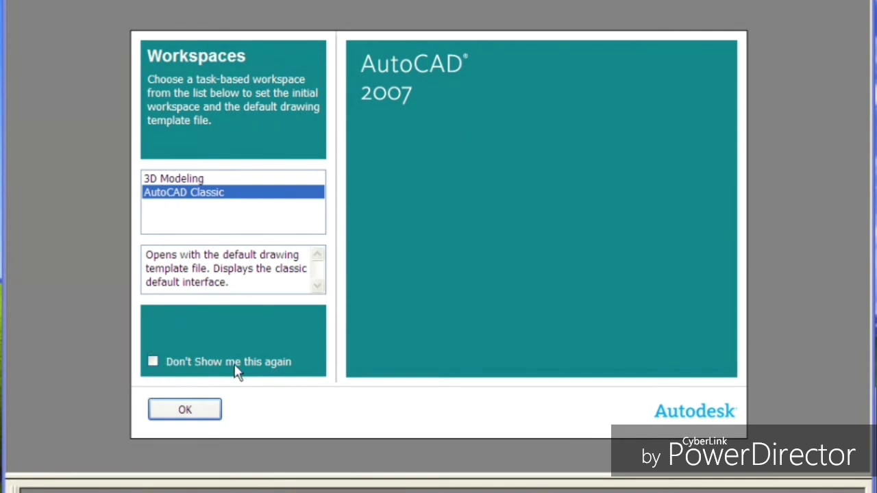
{"action": "left_click", "coordinate": [152, 362]}
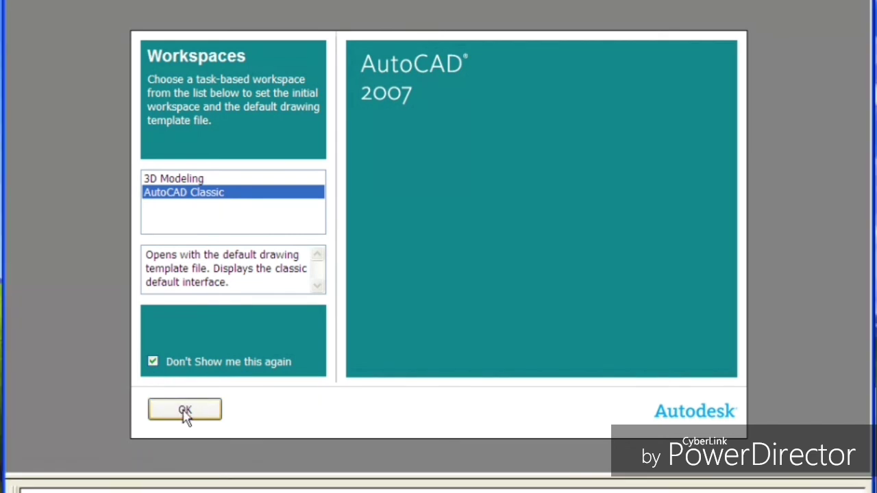
{"action": "left_click", "coordinate": [185, 411]}
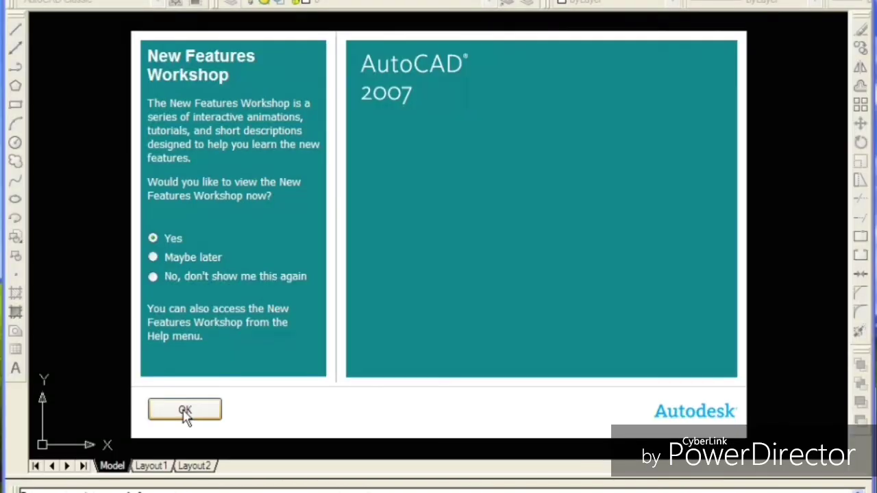
Permanently decline the New Features Workshop, then close Tool Palettes, Sheet Set Manager and the Performance Tuner notice.
{"action": "left_click", "coordinate": [153, 276]}
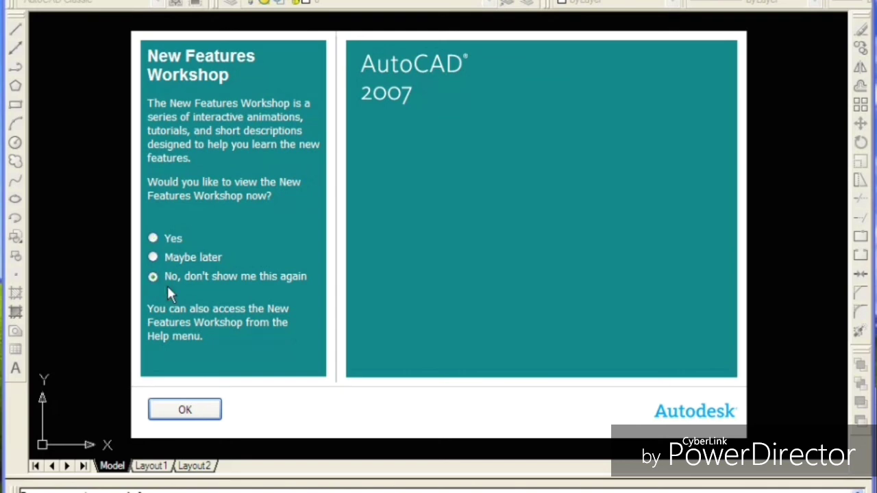
{"action": "left_click", "coordinate": [208, 409]}
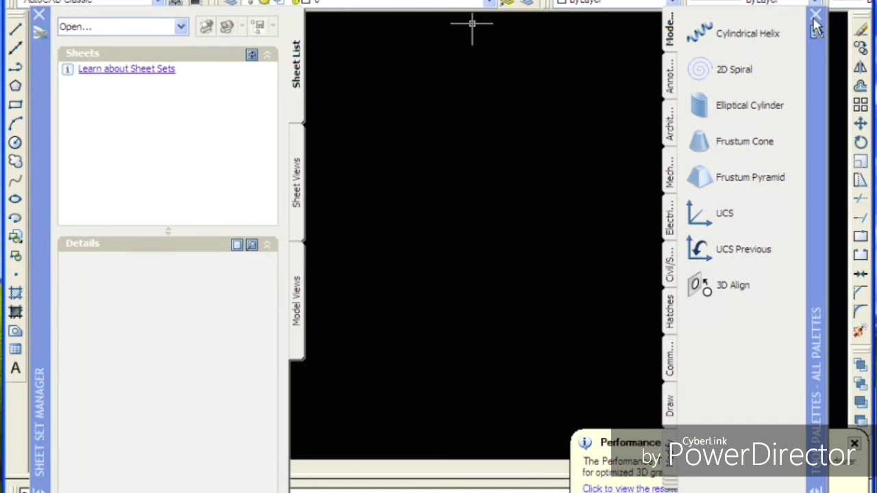
{"action": "left_click", "coordinate": [815, 20]}
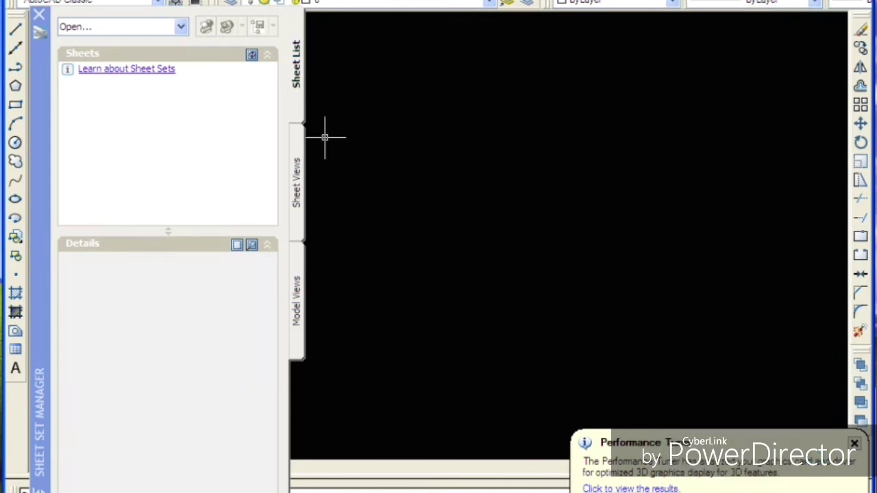
{"action": "left_click", "coordinate": [40, 15]}
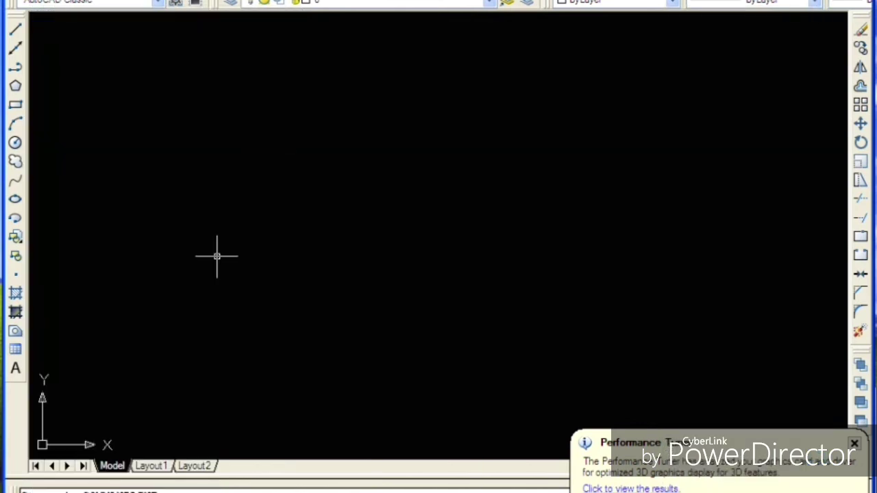
{"action": "left_click", "coordinate": [854, 444]}
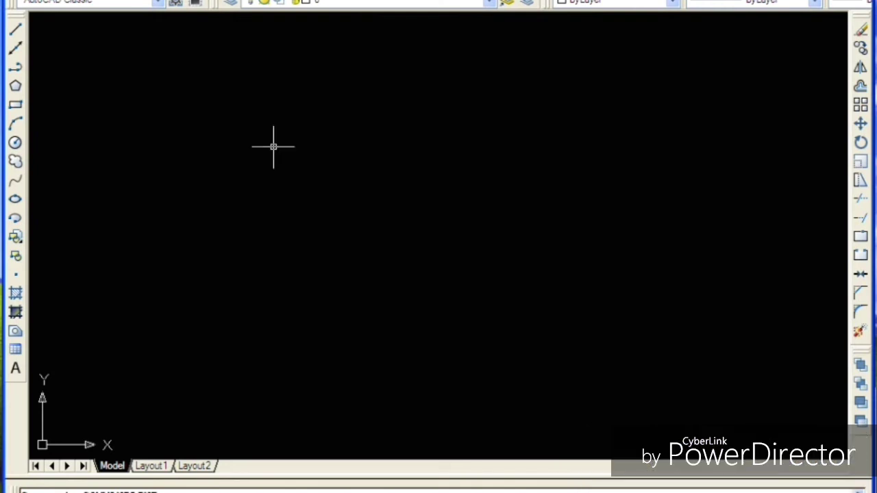